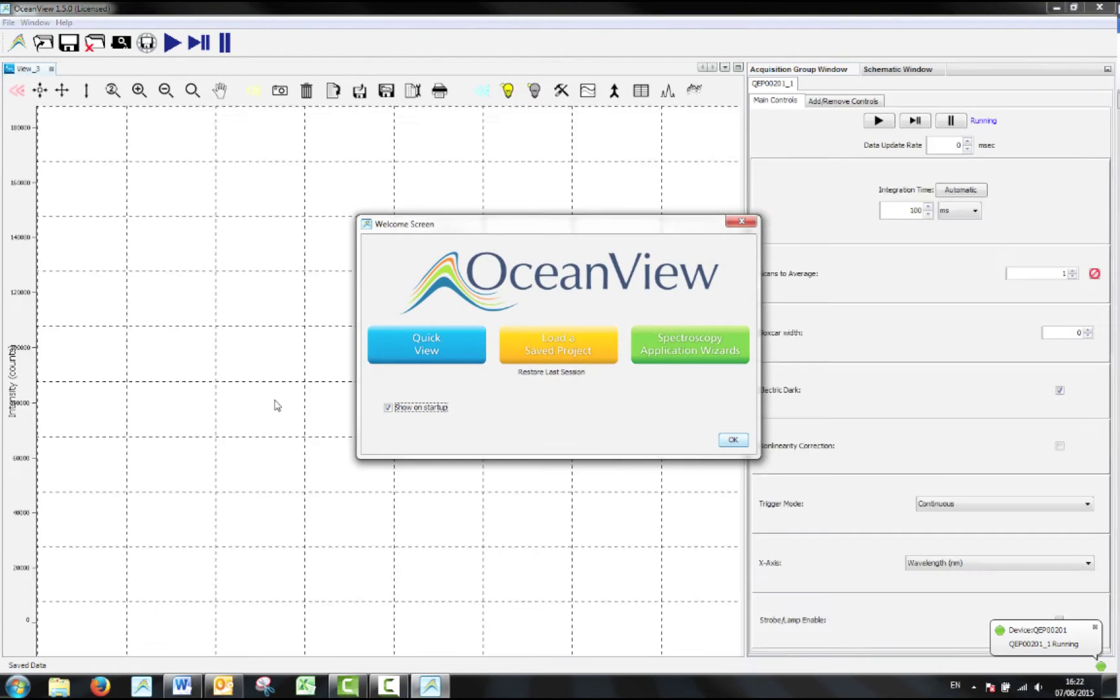
# - Switch to Quick View and select the QE Pro spectrometer in the device schematic
pyautogui.click(426, 354)
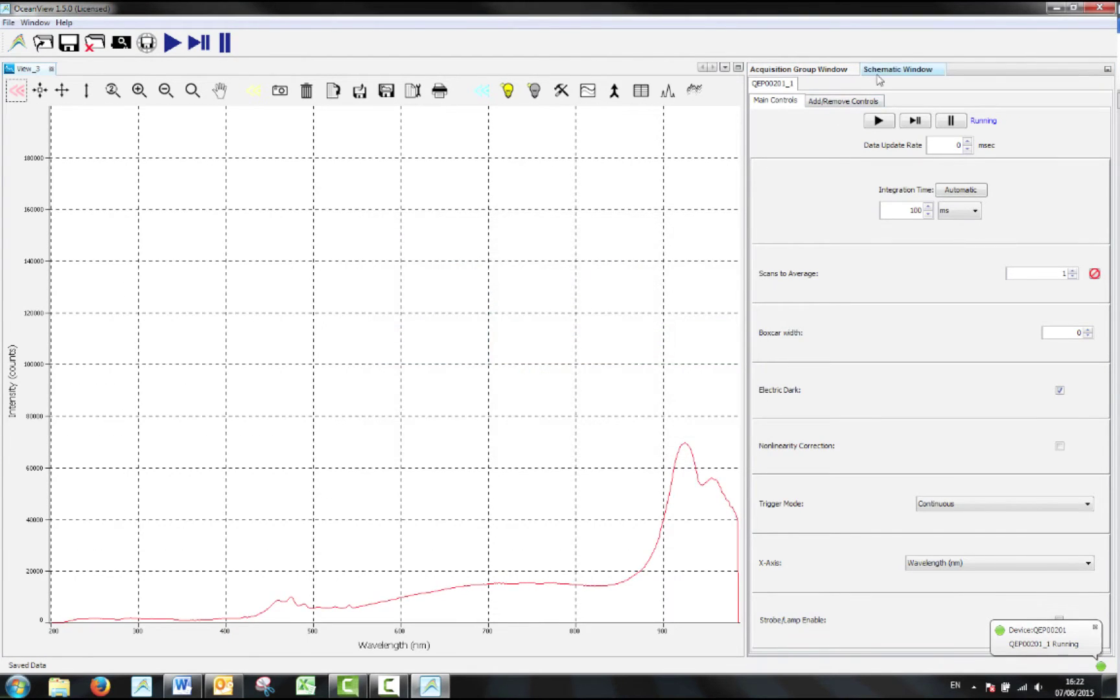
pyautogui.click(906, 68)
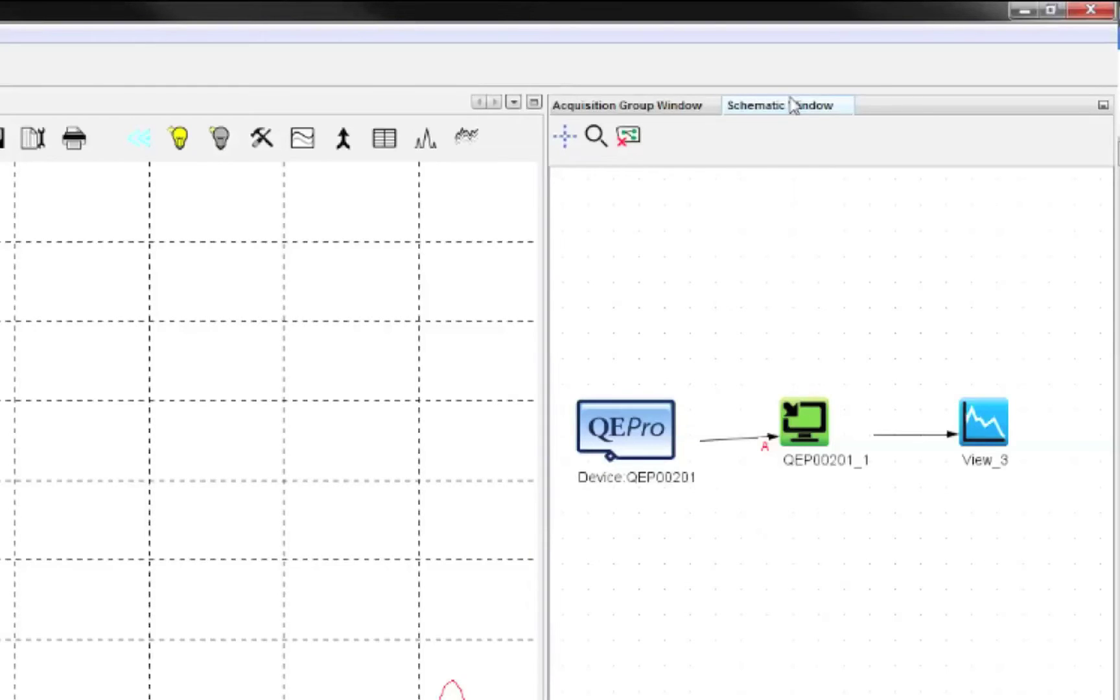
pyautogui.click(636, 478)
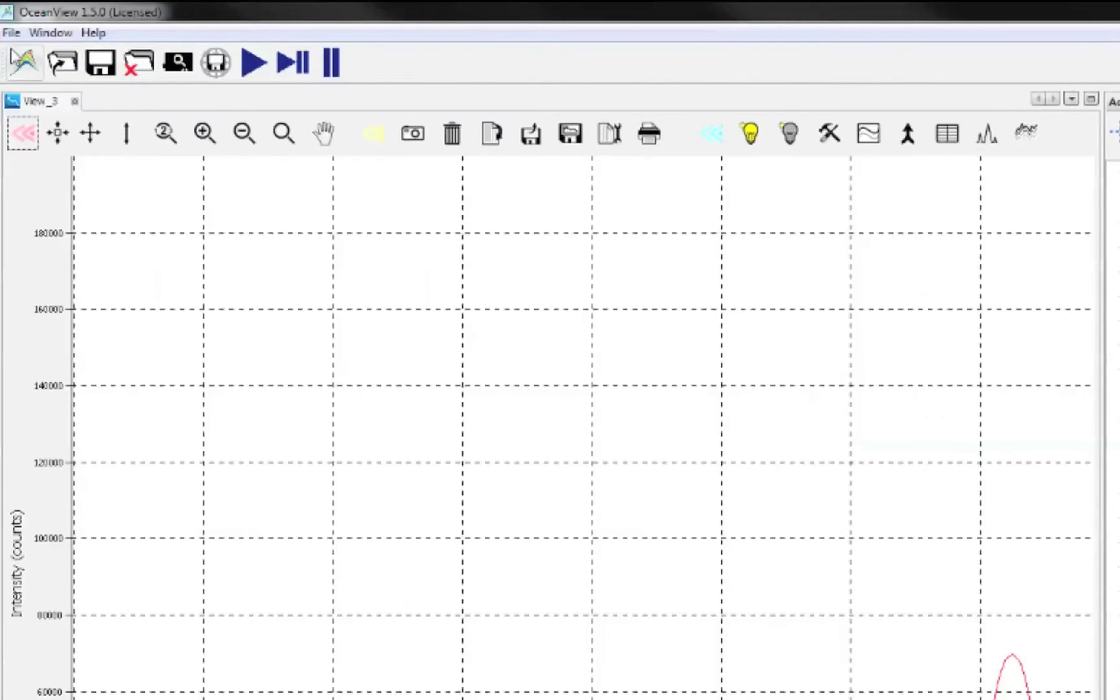
# - Start the Absolute Irradiance wizard, keeping Active Acquisition
pyautogui.click(10, 68)
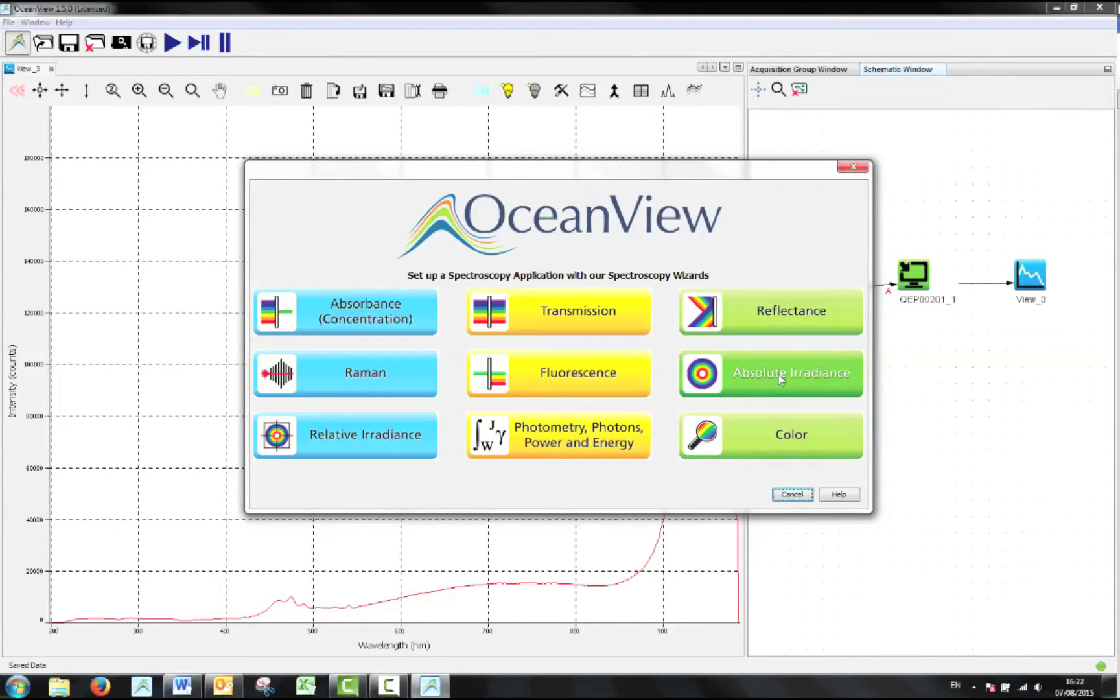
pyautogui.click(780, 378)
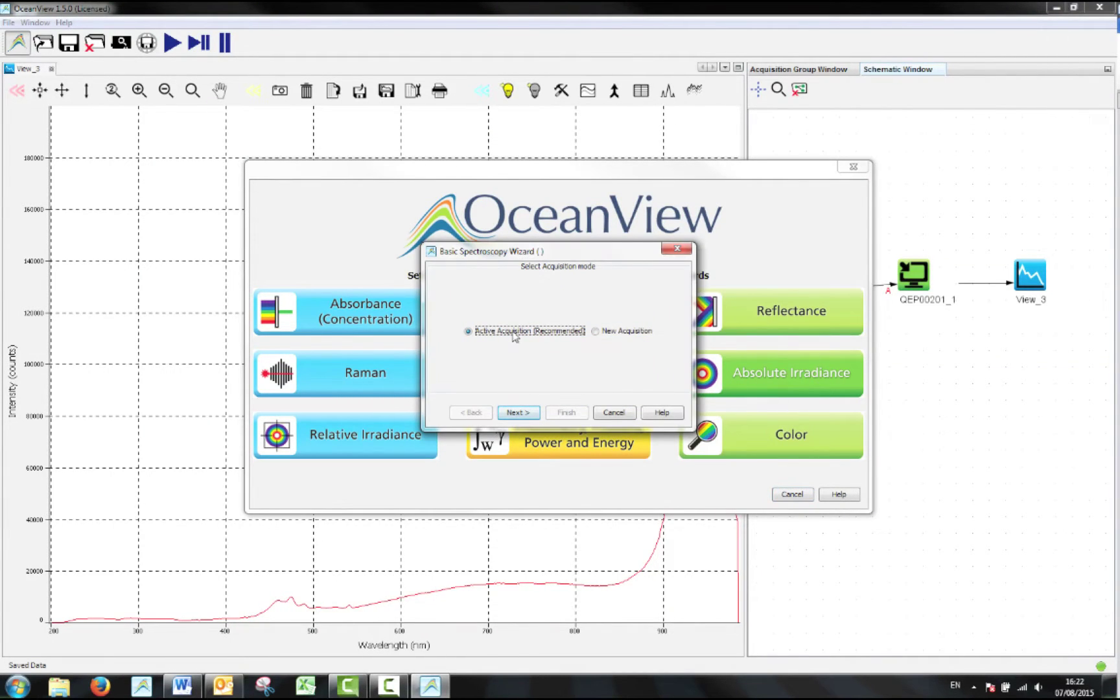
pyautogui.click(519, 413)
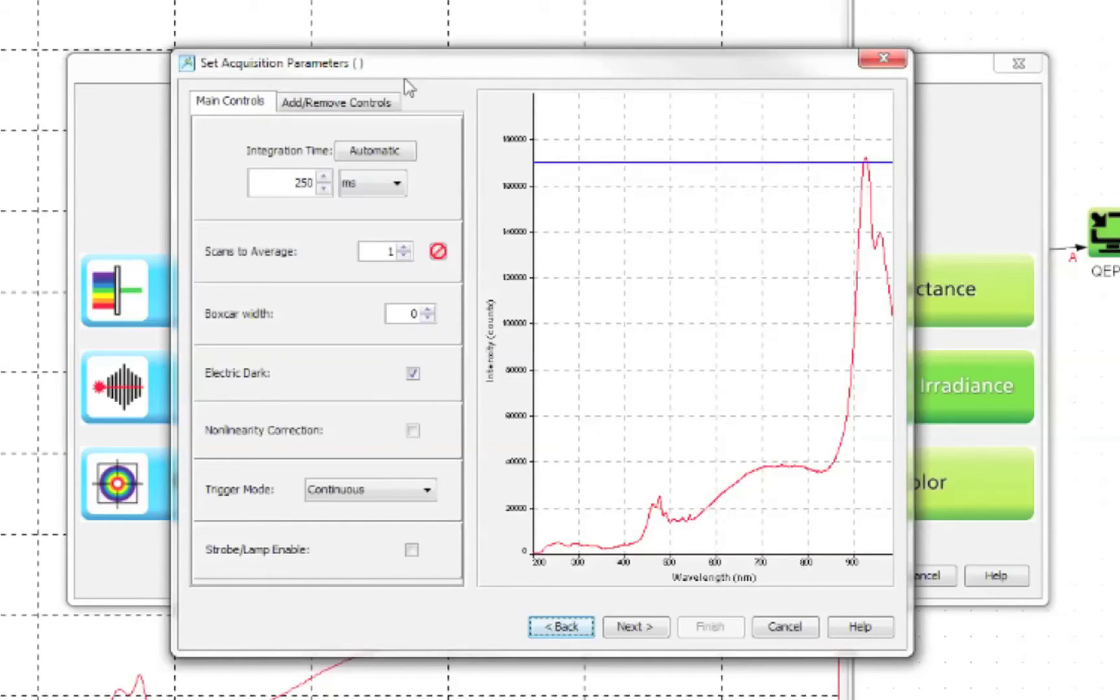
# - Set the integration time to 260 ms
pyautogui.doubleClick(315, 185)
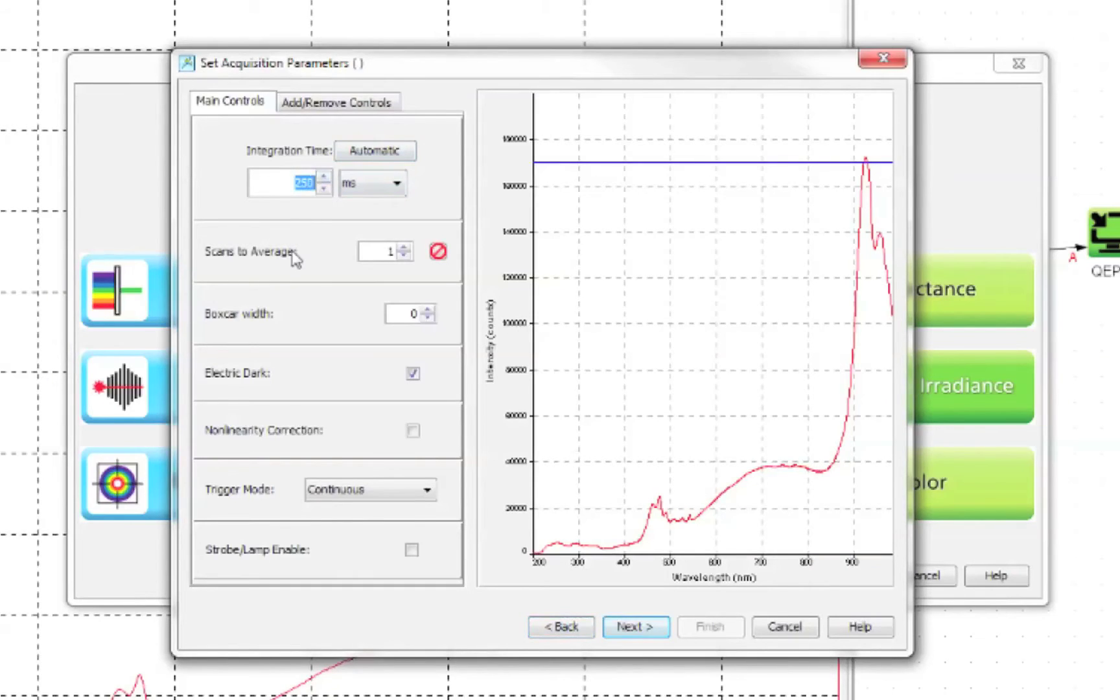
pyautogui.write('200')
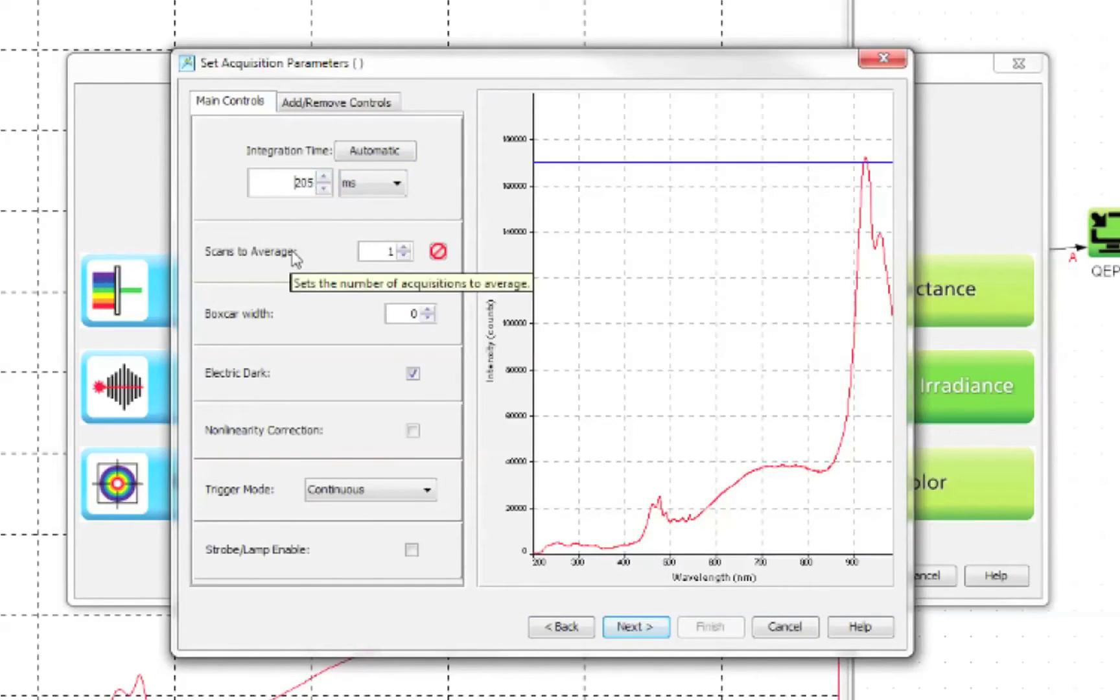
pyautogui.press('BackSpace')
pyautogui.press('BackSpace')
pyautogui.press('BackSpace')
pyautogui.write('5')
pyautogui.press('BackSpace')
pyautogui.write('250')
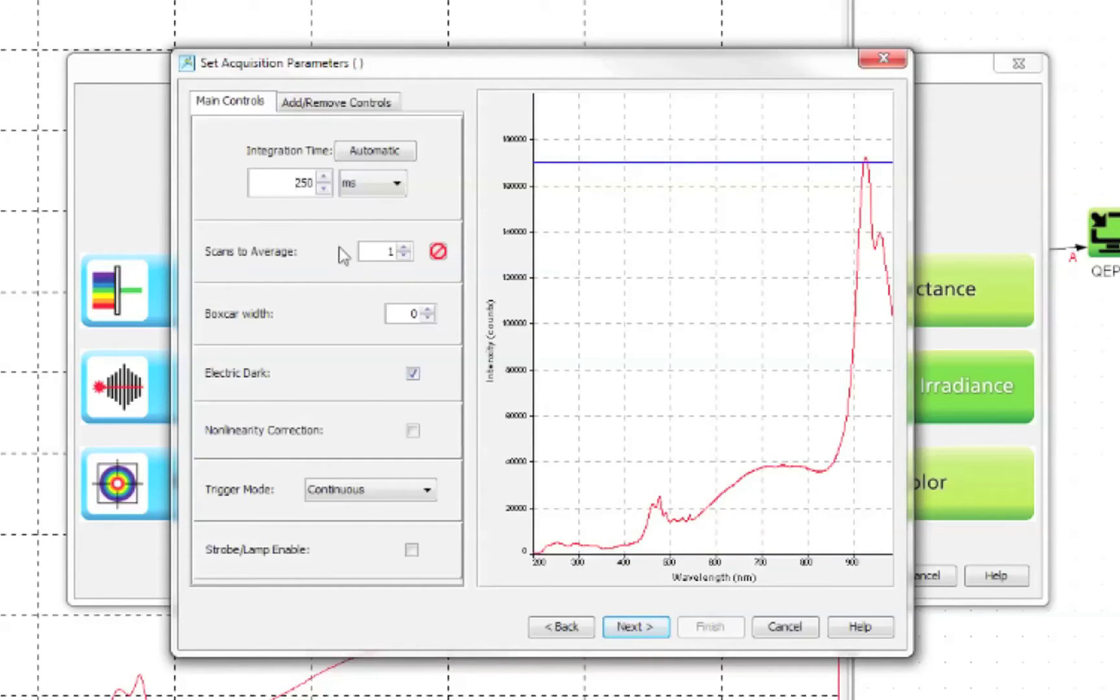
pyautogui.doubleClick(336, 193)
pyautogui.write('270')
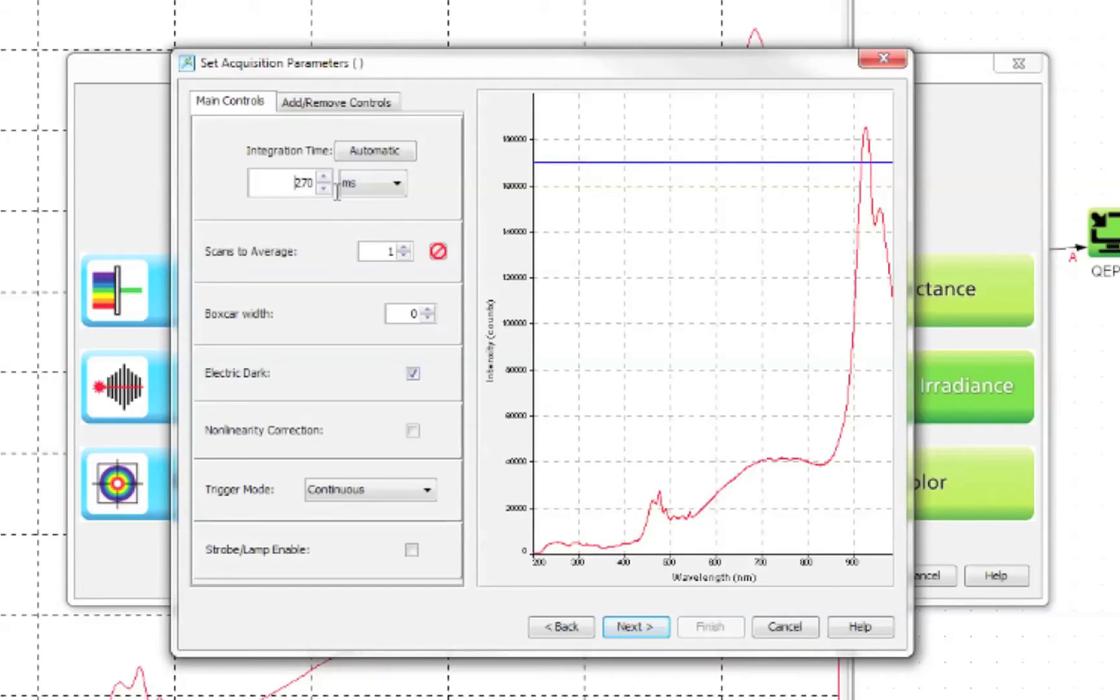
pyautogui.press('Delete')
pyautogui.press('Delete')
pyautogui.press('Delete')
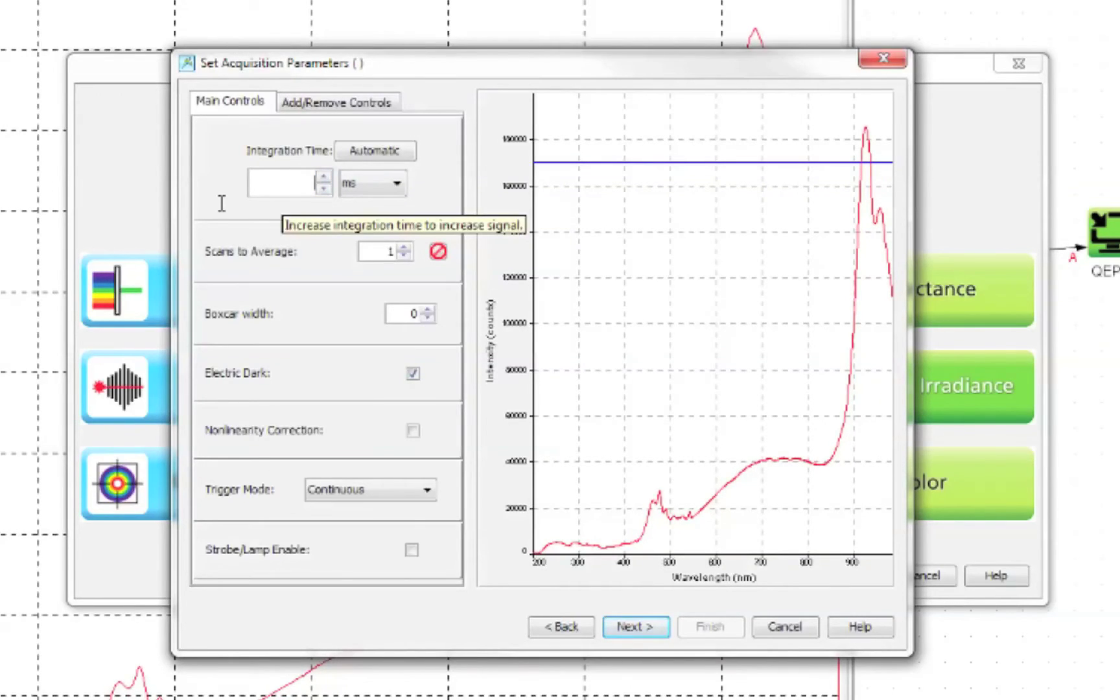
pyautogui.write('260')
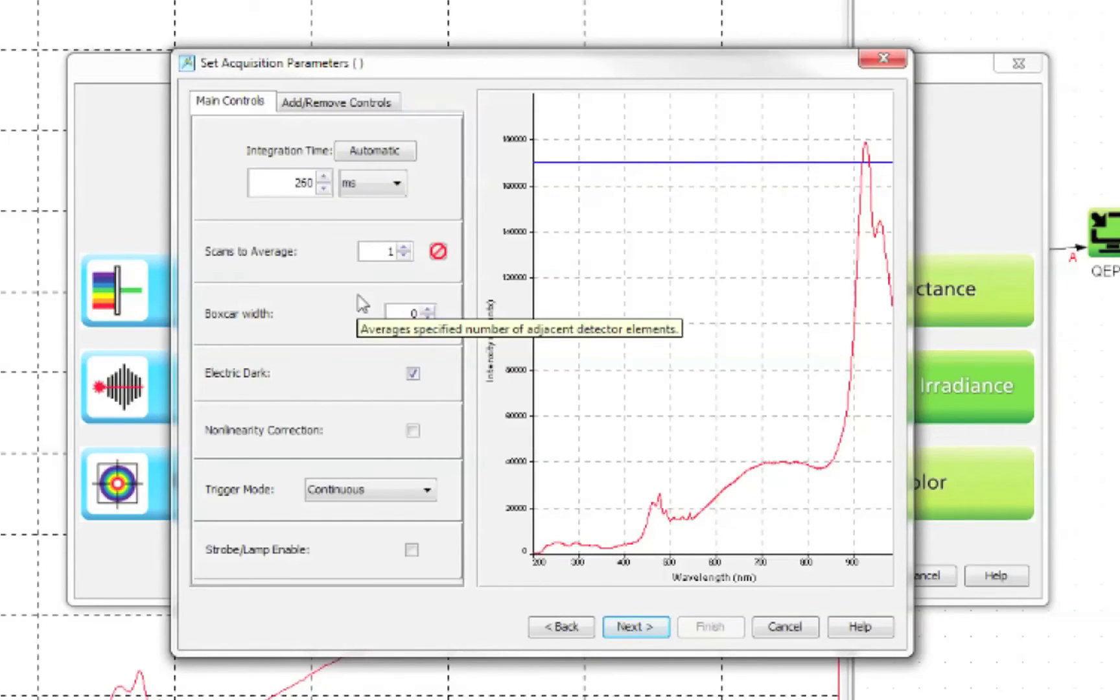
# - Keep electric dark correction on, enable nonlinearity correction, and average 20 scans
pyautogui.click(413, 373)
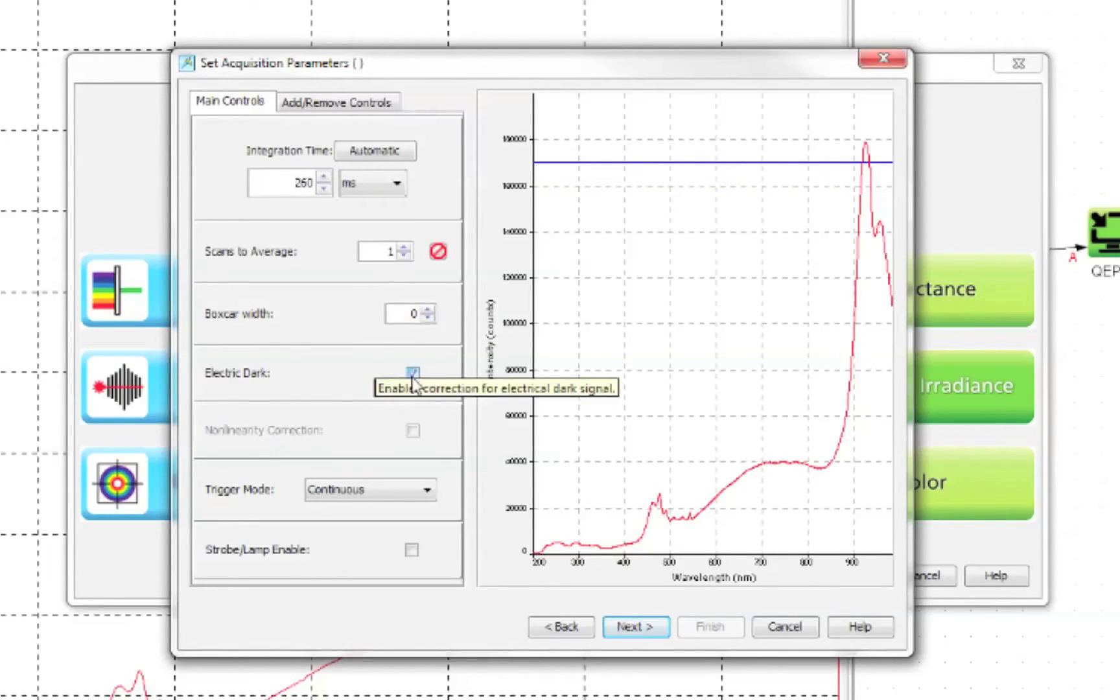
pyautogui.click(413, 374)
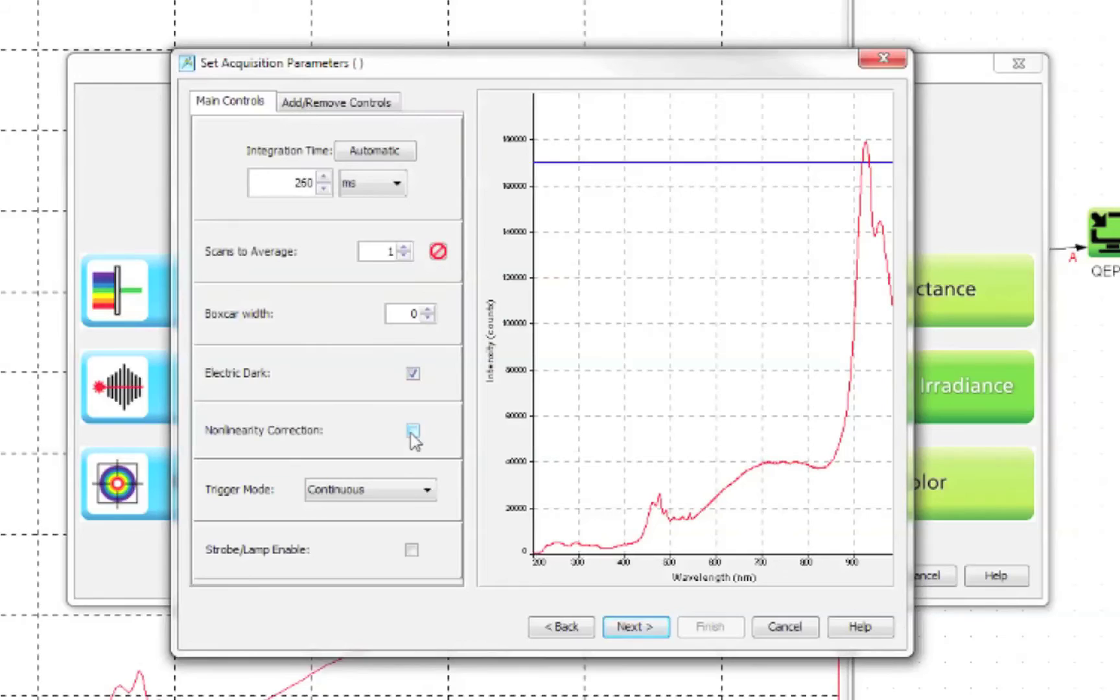
pyautogui.click(412, 432)
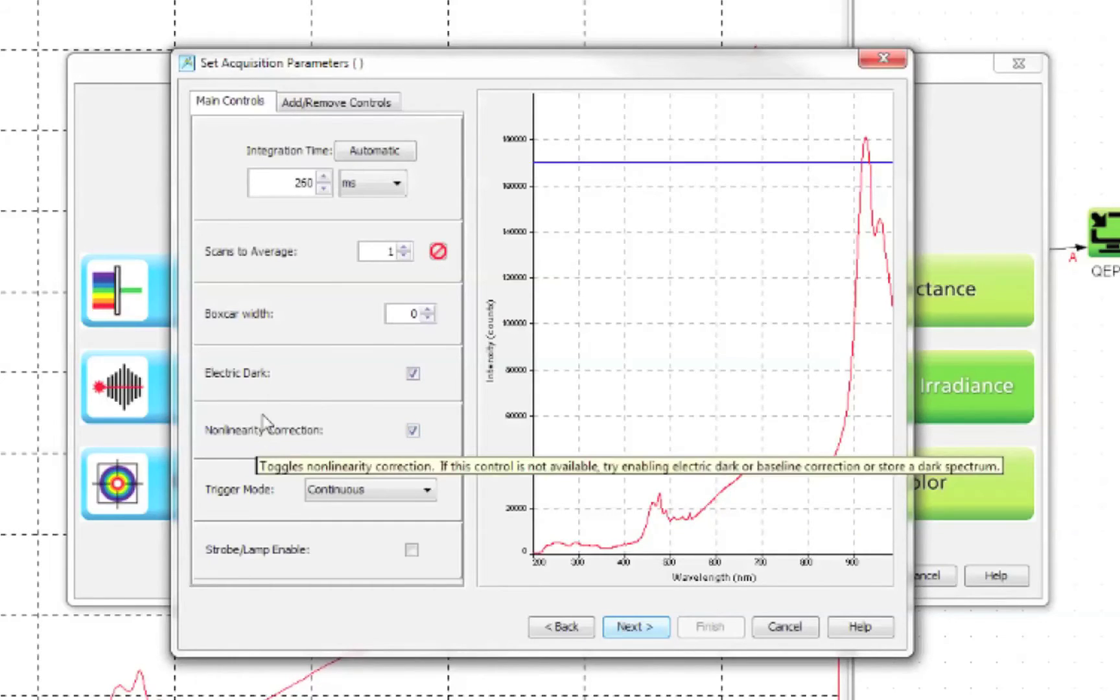
pyautogui.doubleClick(391, 251)
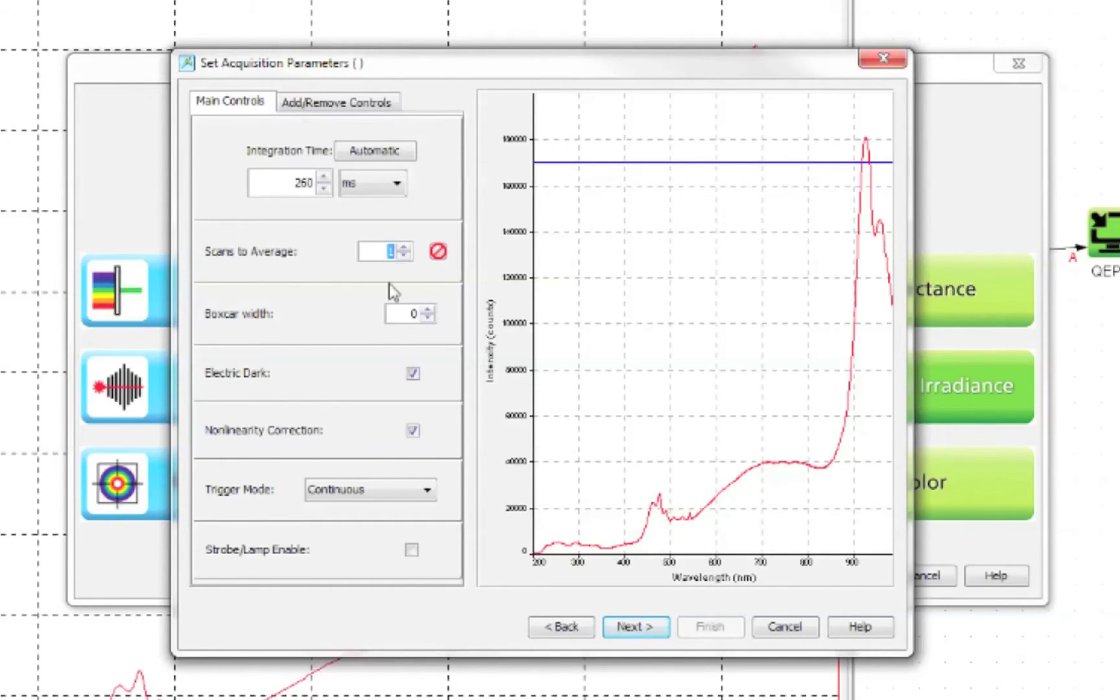
pyautogui.write('20')
# - Begin a new calibration and store the lamp reference spectrum
pyautogui.click(638, 627)
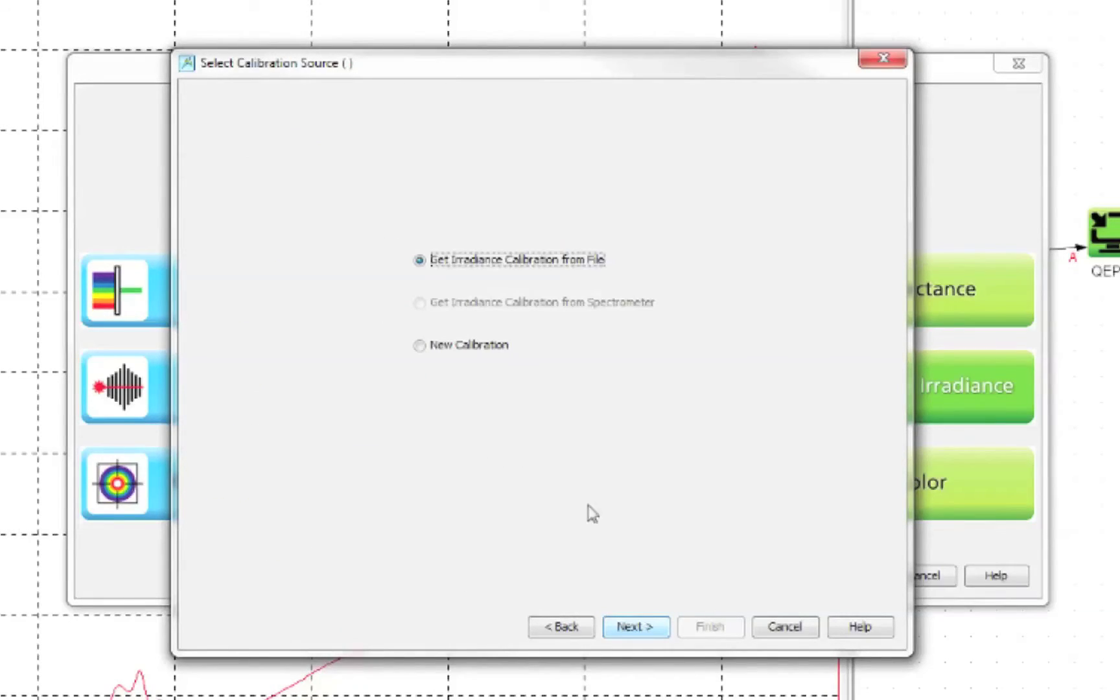
pyautogui.click(491, 345)
pyautogui.click(632, 627)
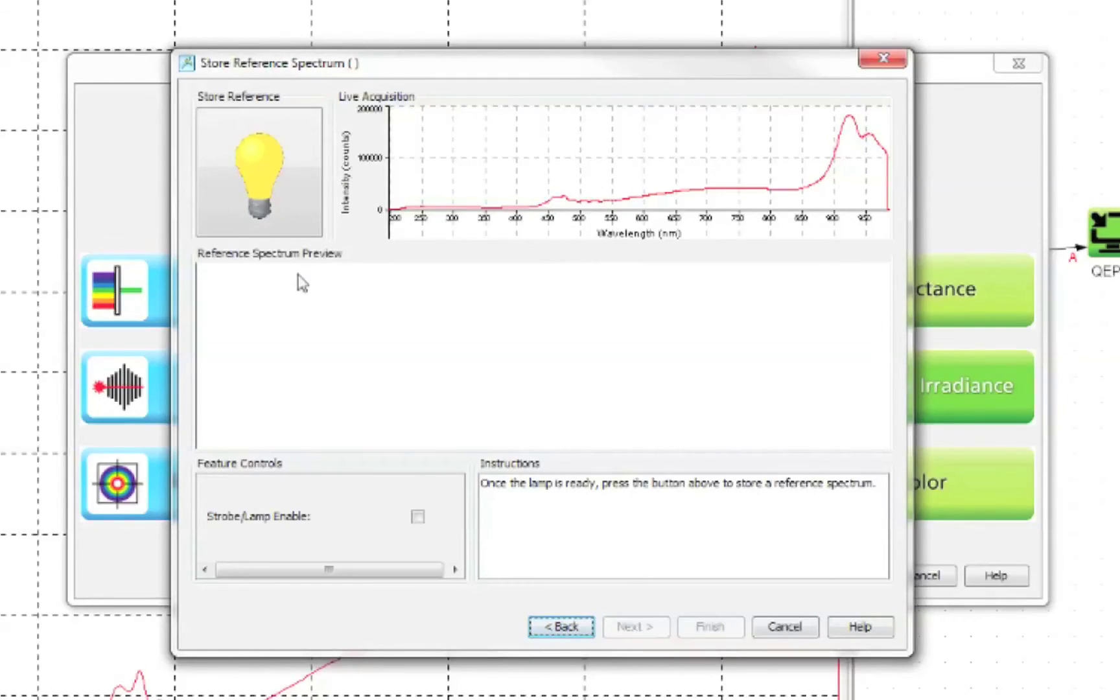
pyautogui.click(274, 195)
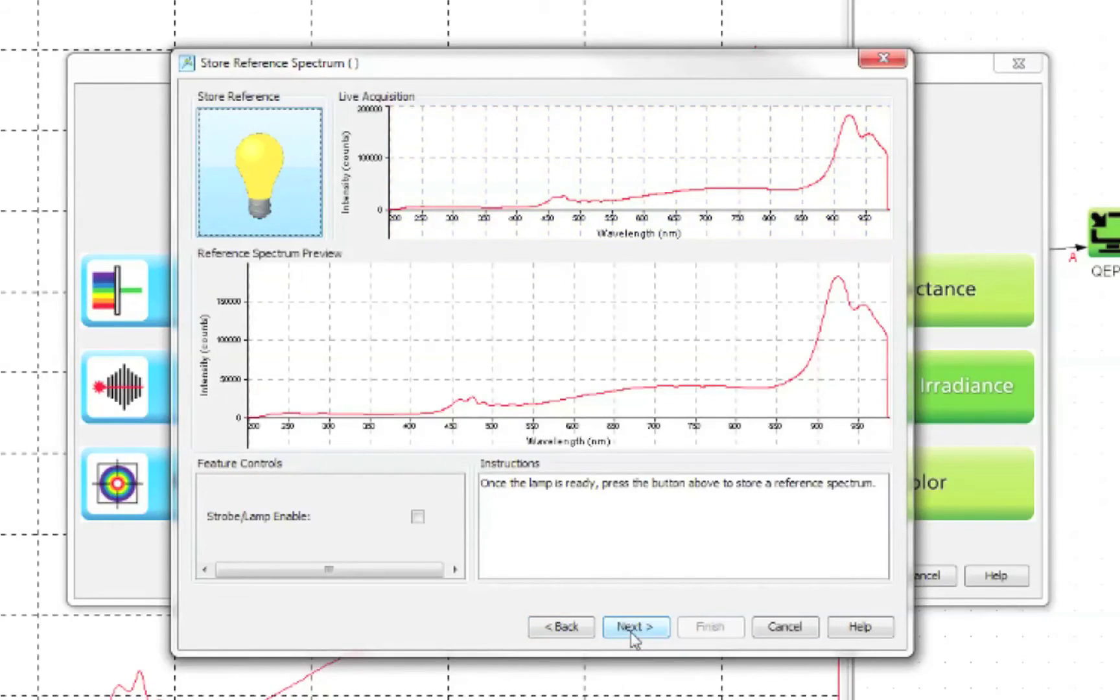
# - Store the dark background spectrum and continue to the lamp file step
pyautogui.click(632, 632)
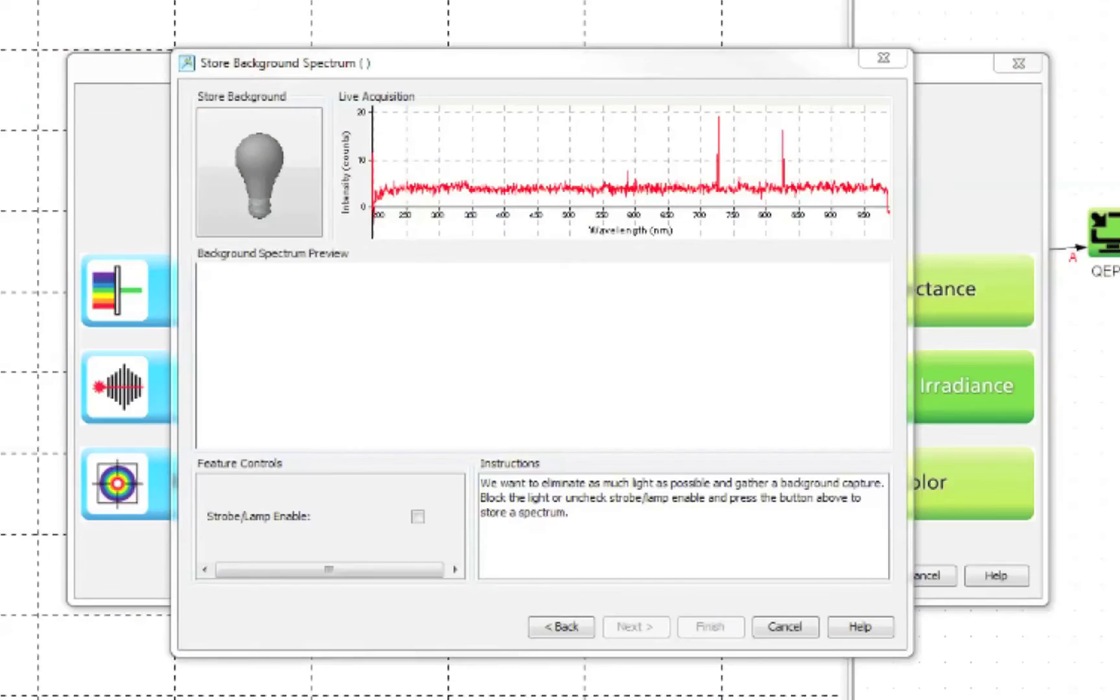
pyautogui.click(260, 182)
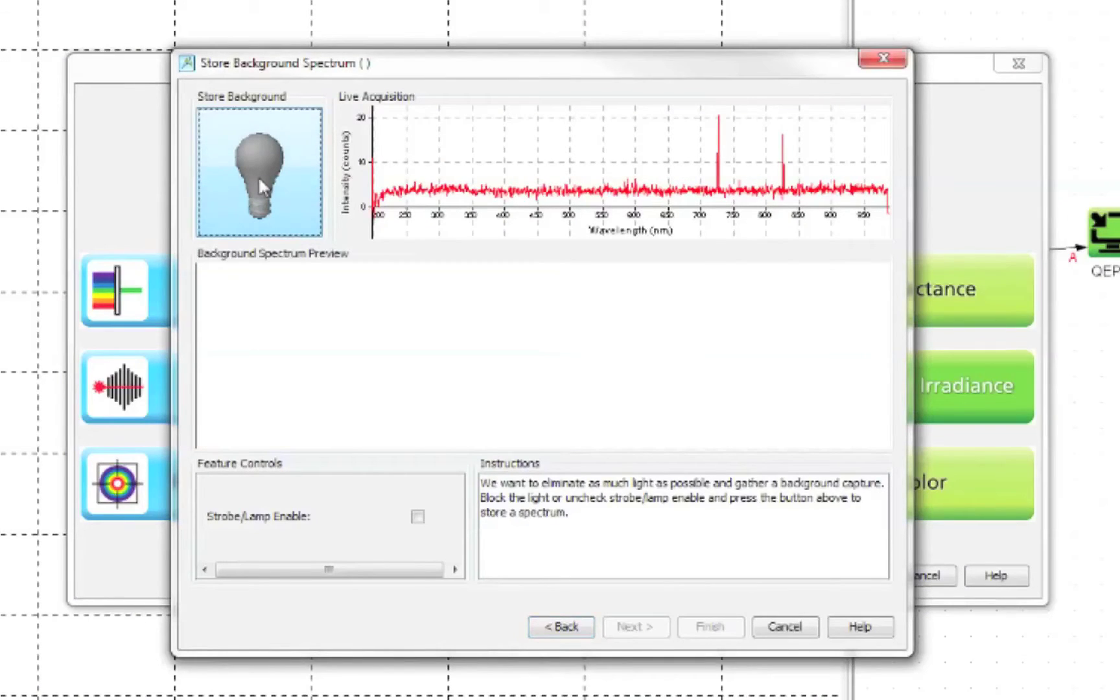
pyautogui.click(629, 629)
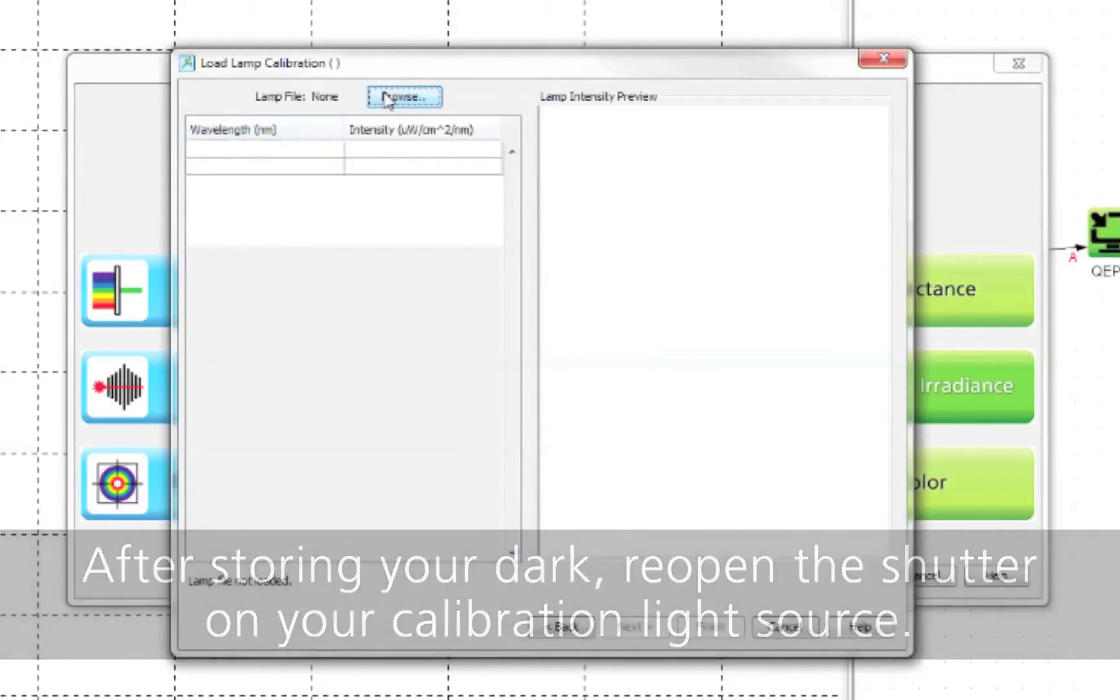
# - Load the _CC.lmp lamp calibration file instead of _FIB.lmp and advance to Save Calibration
pyautogui.click(436, 108)
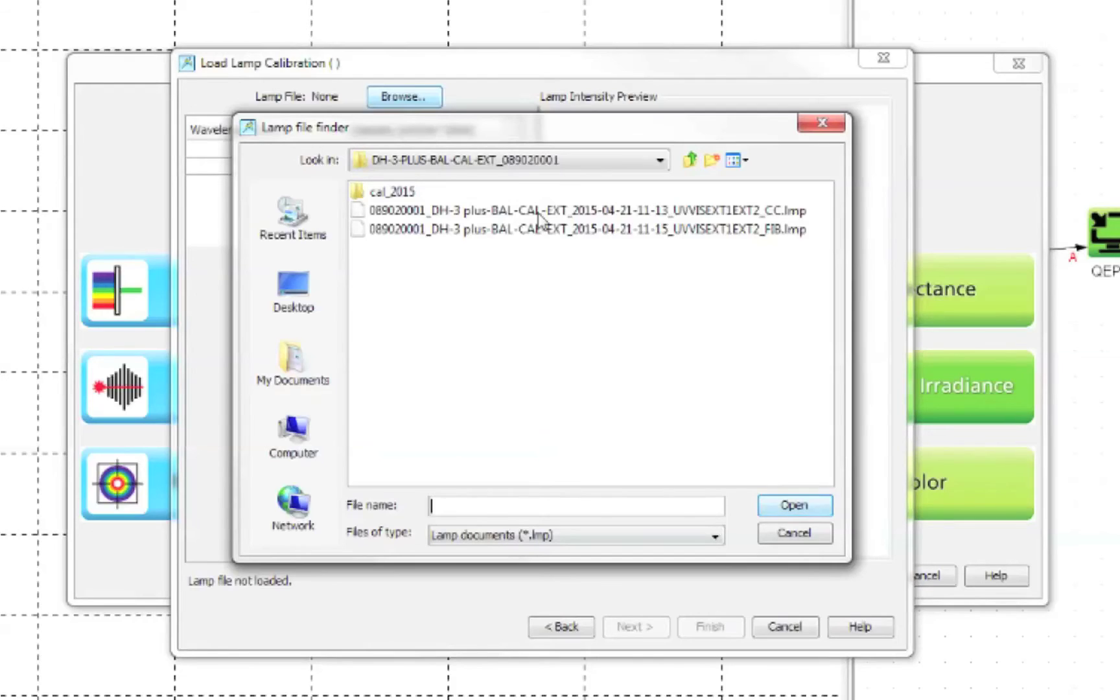
pyautogui.click(538, 228)
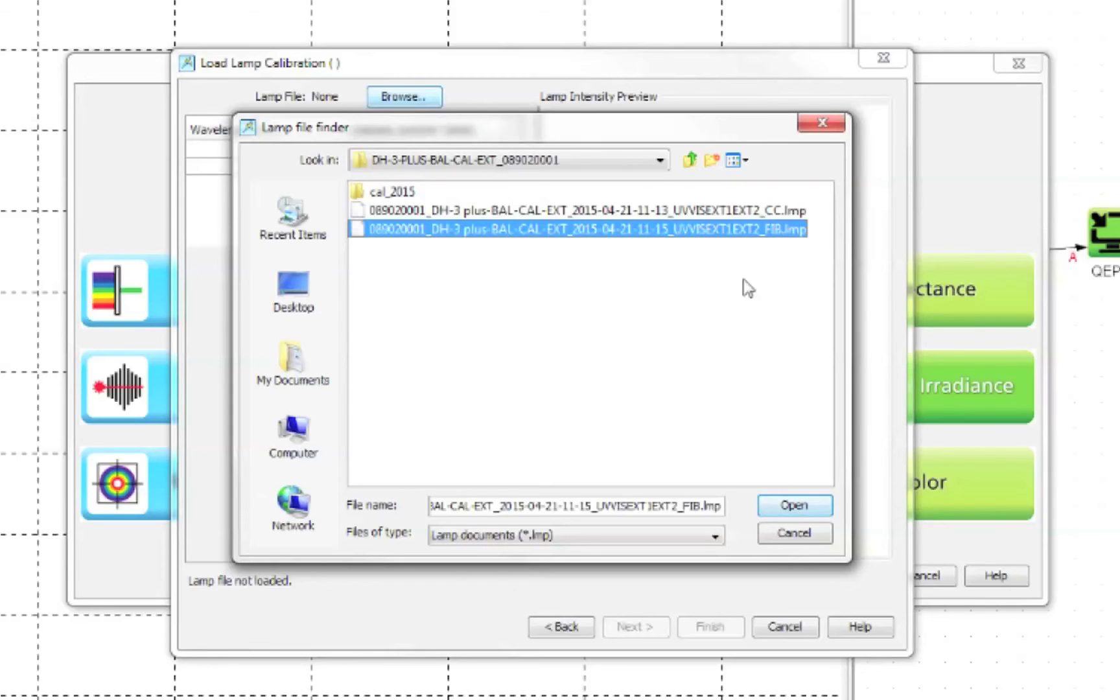
pyautogui.click(688, 211)
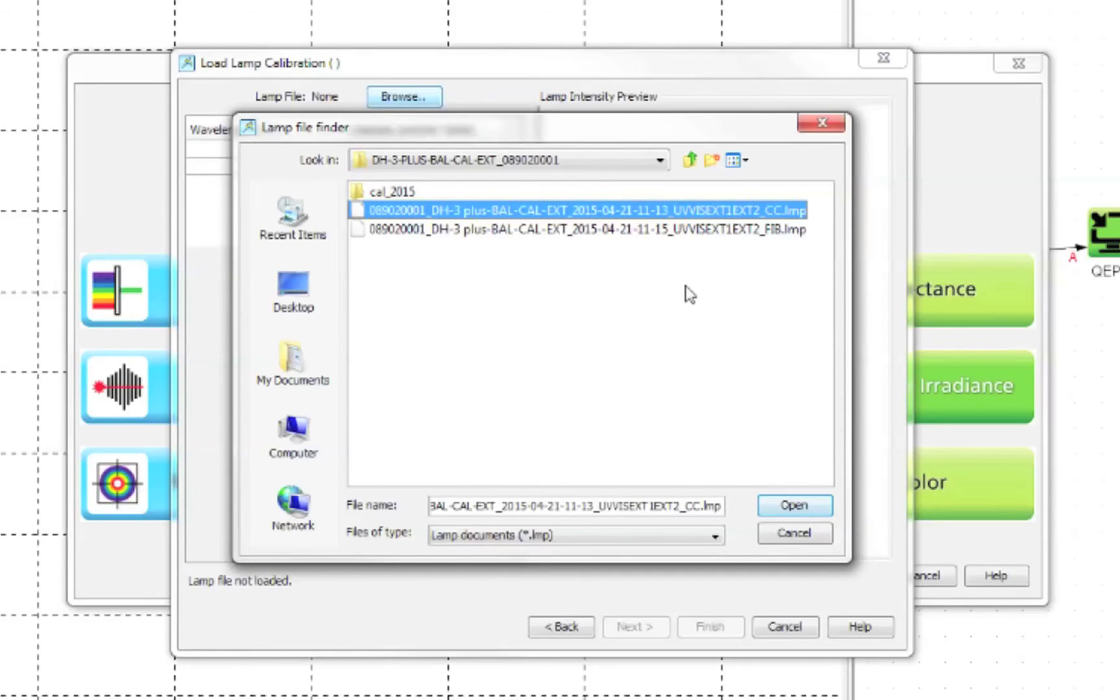
pyautogui.click(818, 513)
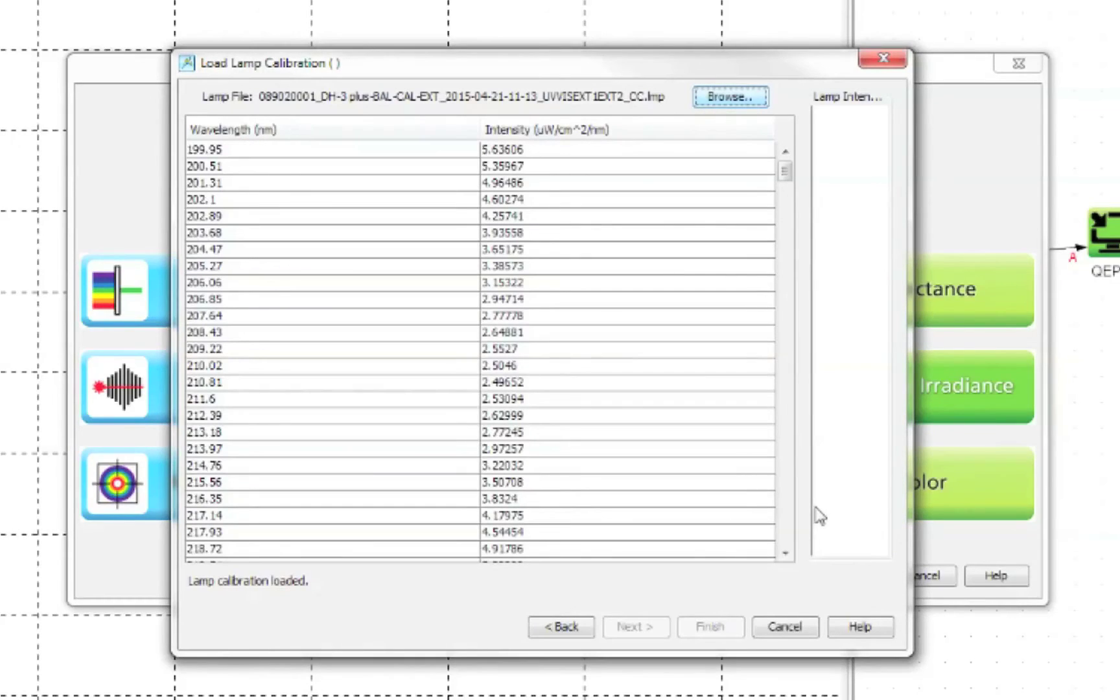
pyautogui.click(647, 630)
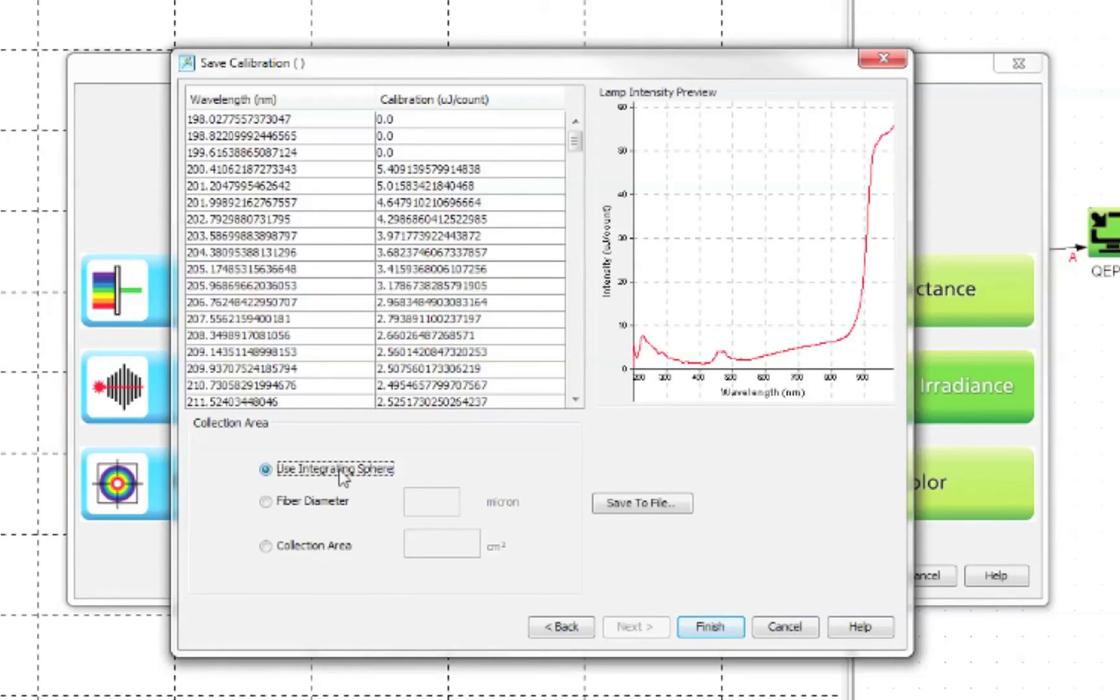
# - Use a 0.4778 cm² collection area instead of a 600 µm fibre diameter
pyautogui.click(335, 508)
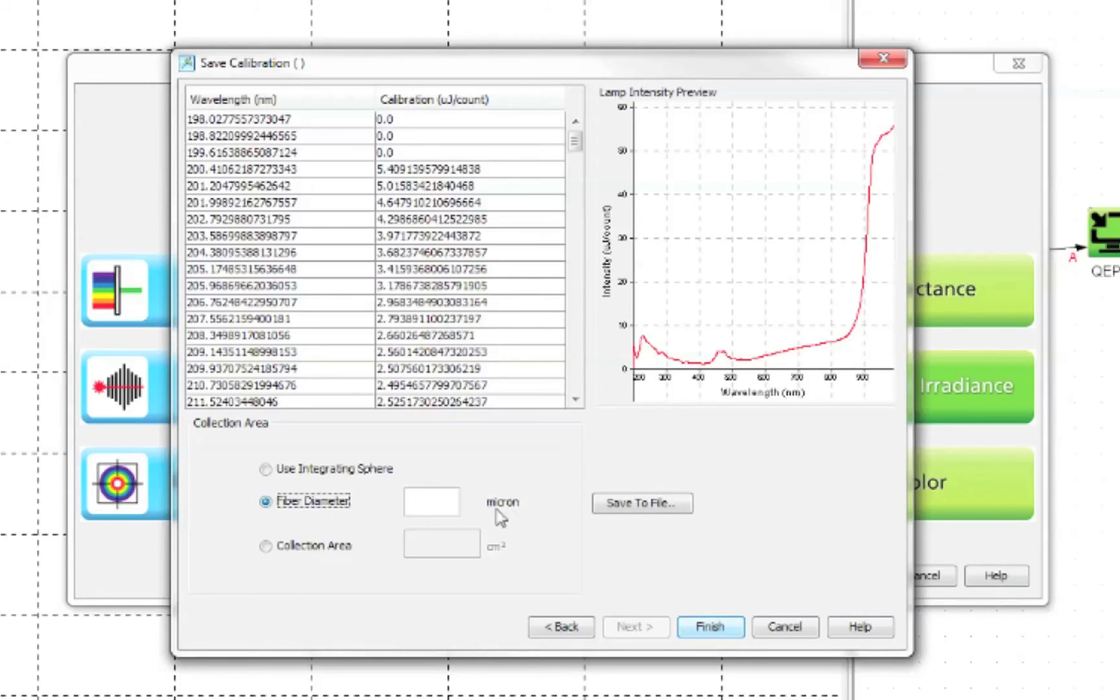
pyautogui.click(447, 508)
pyautogui.write('600')
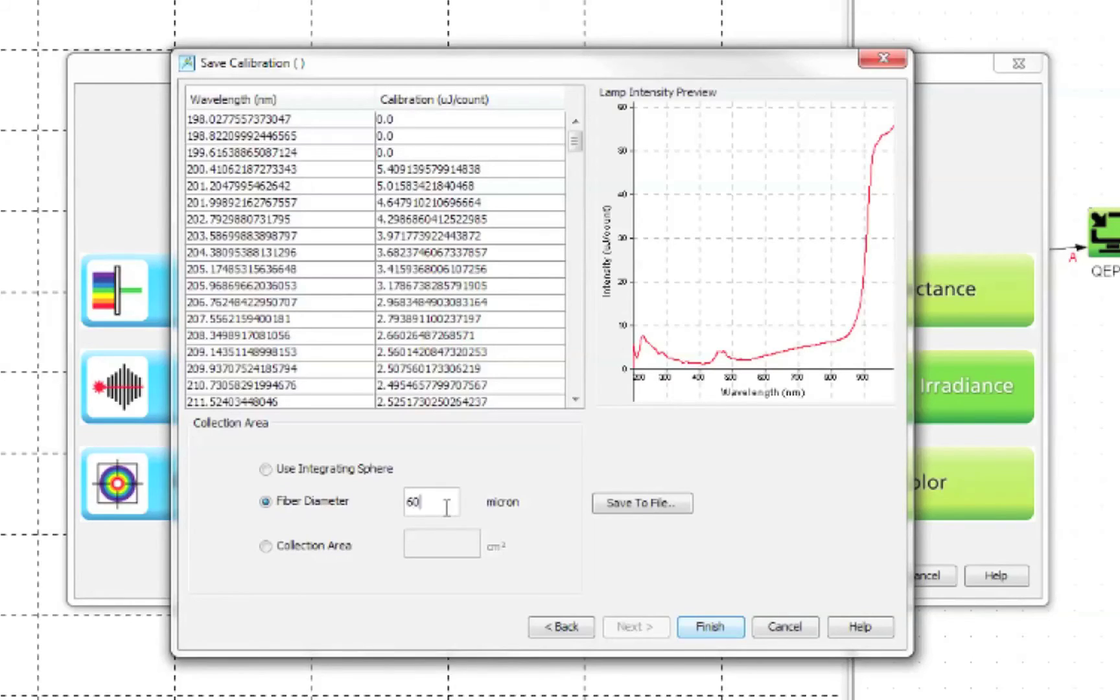
pyautogui.press('BackSpace')
pyautogui.press('BackSpace')
pyautogui.press('BackSpace')
pyautogui.click(318, 552)
pyautogui.click(455, 546)
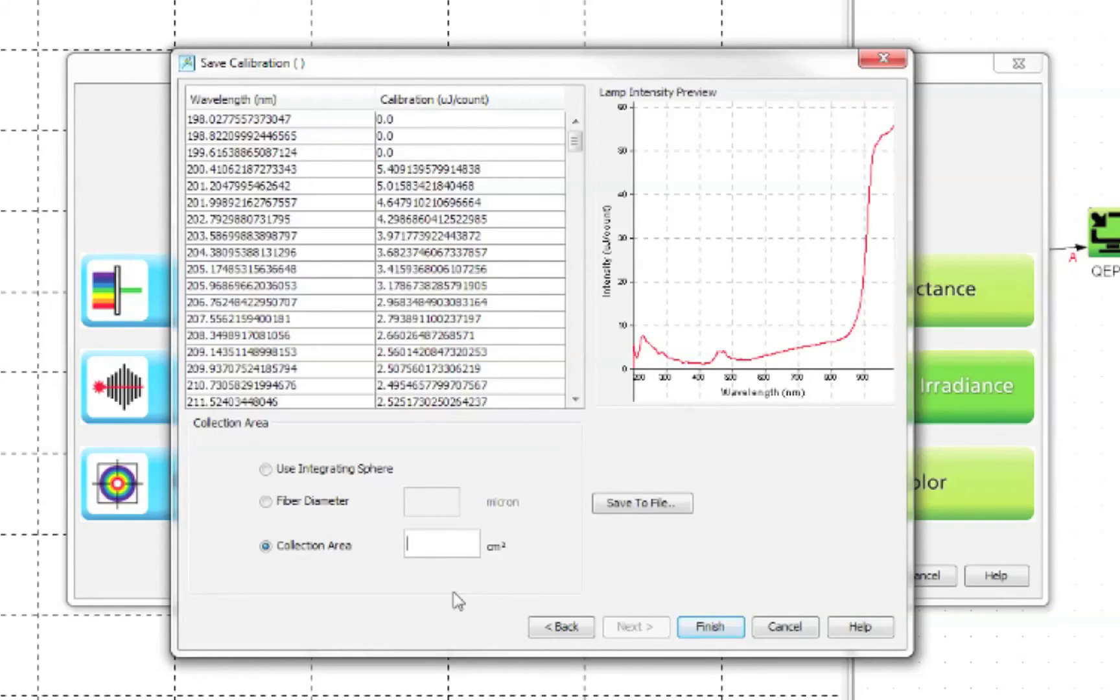
pyautogui.write('0.4778')
# - Save the calibration as QEpro_UVVIS_CC_Aug2015_OOIIrrad in cal_2015 and finish the wizard
pyautogui.click(617, 514)
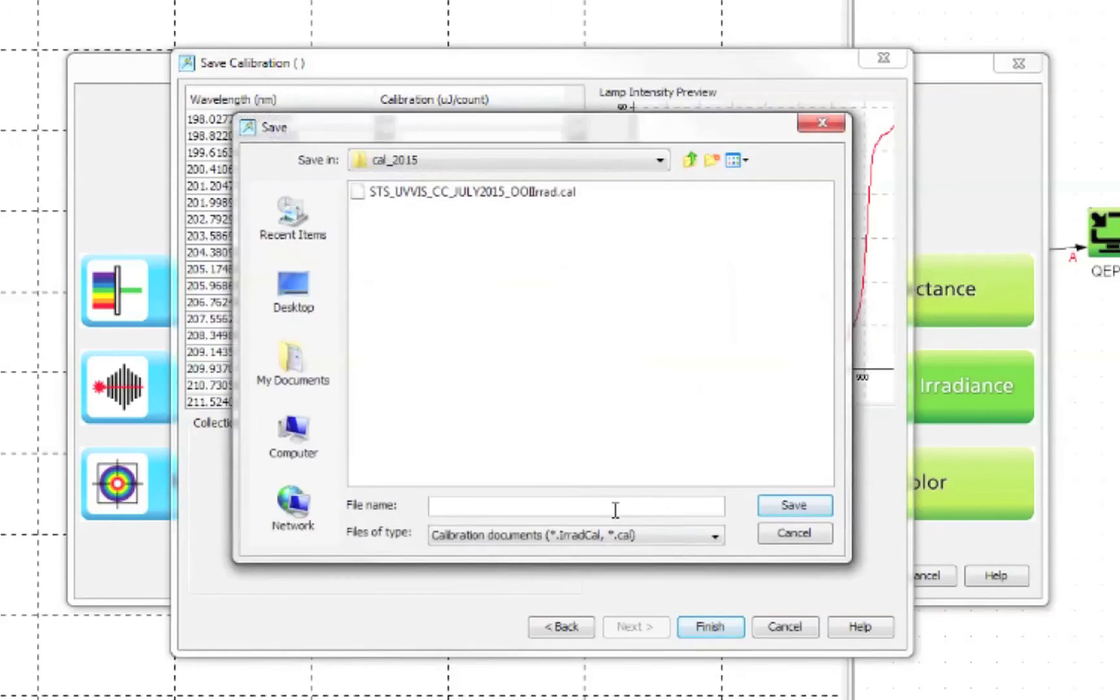
pyautogui.write('QEpro_UVVI')
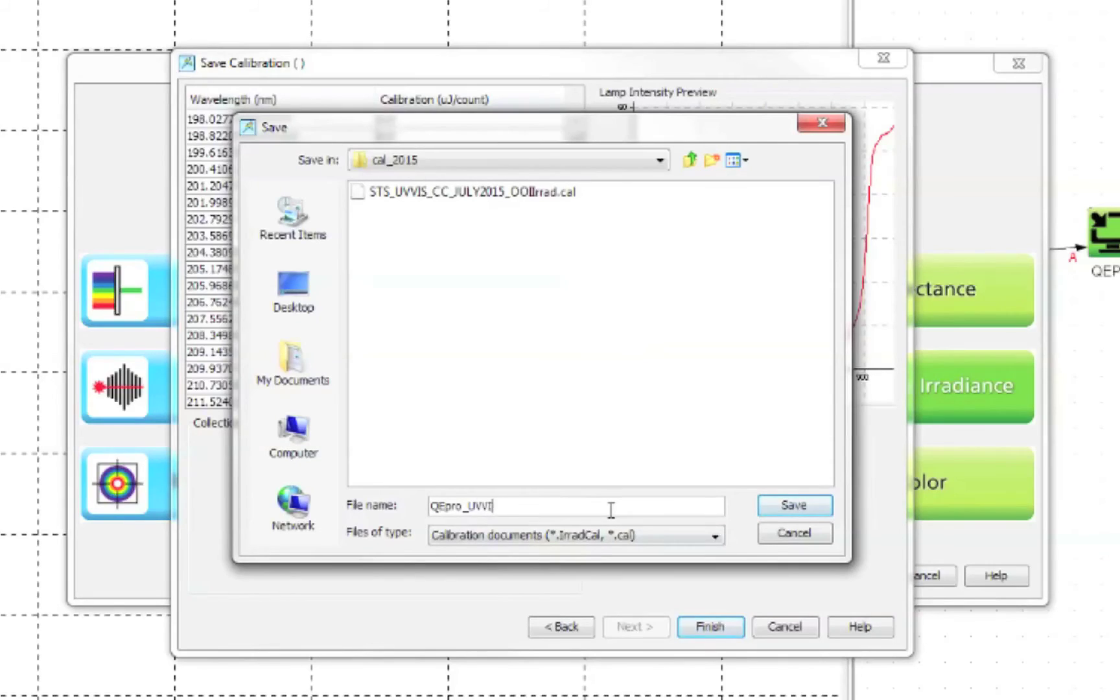
pyautogui.write('S_CC_Aug2015_OOIIr')
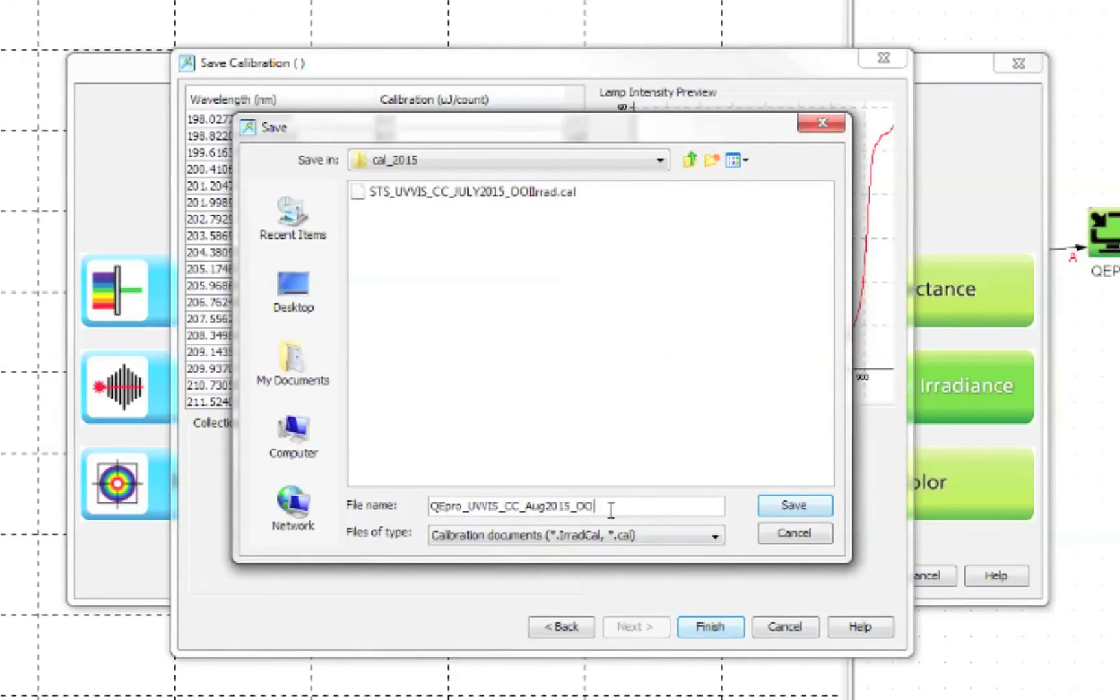
pyautogui.write('rad')
pyautogui.click(791, 509)
pyautogui.click(736, 635)
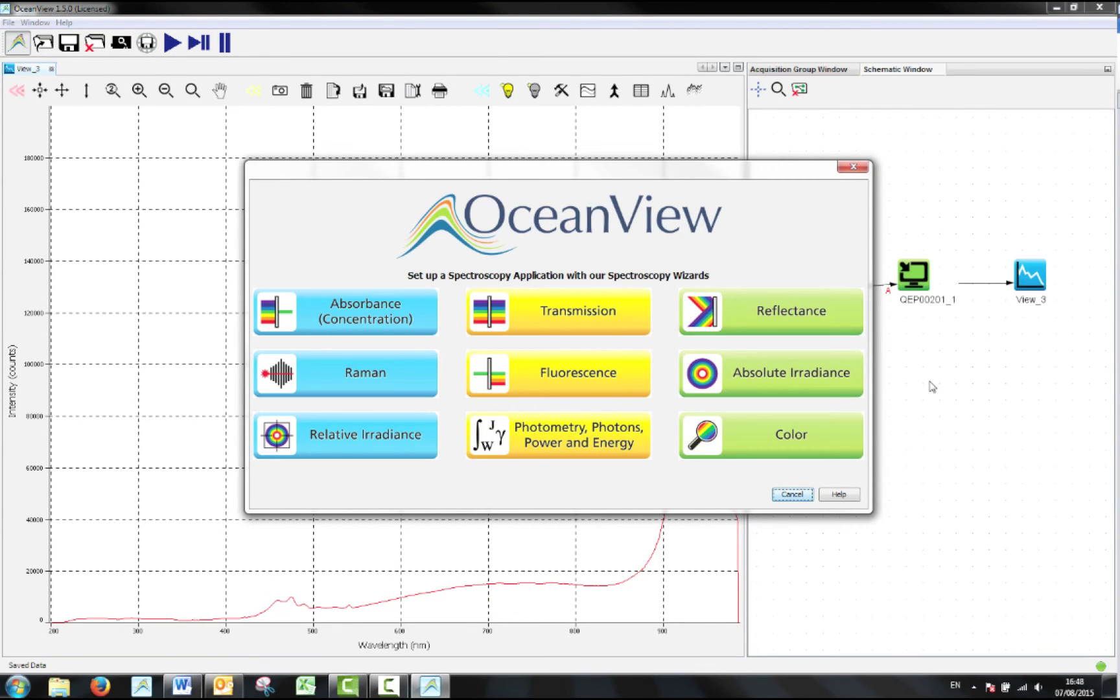
# - Start a new Absolute Irradiance setup using a calibration from file, storing a dark background
pyautogui.click(758, 365)
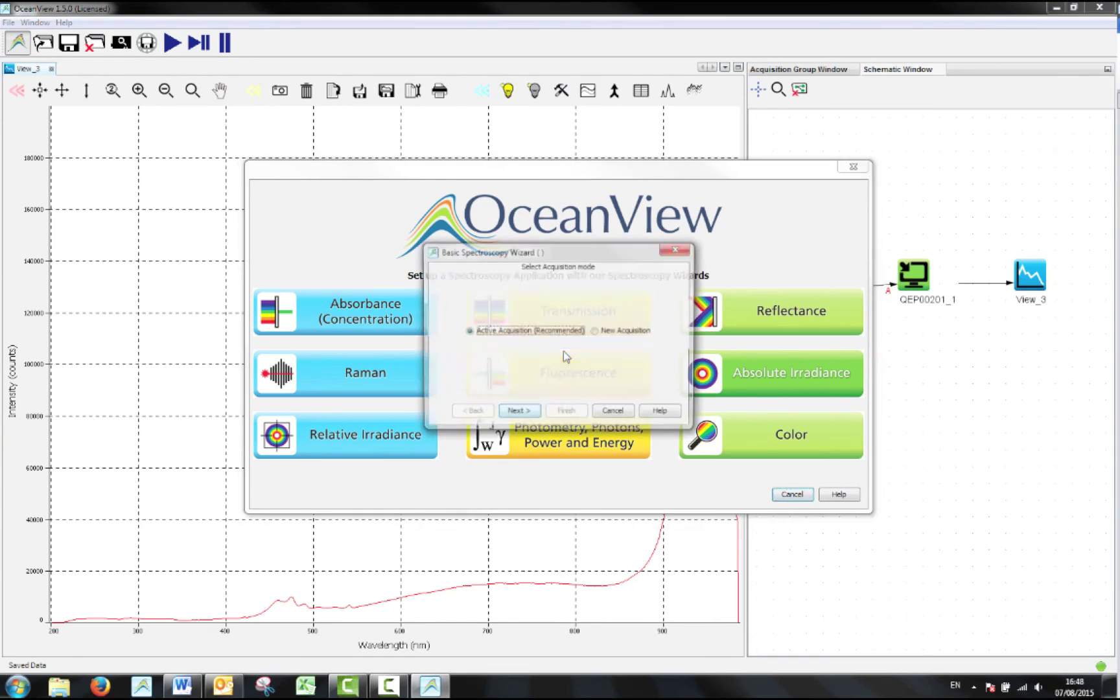
pyautogui.click(519, 410)
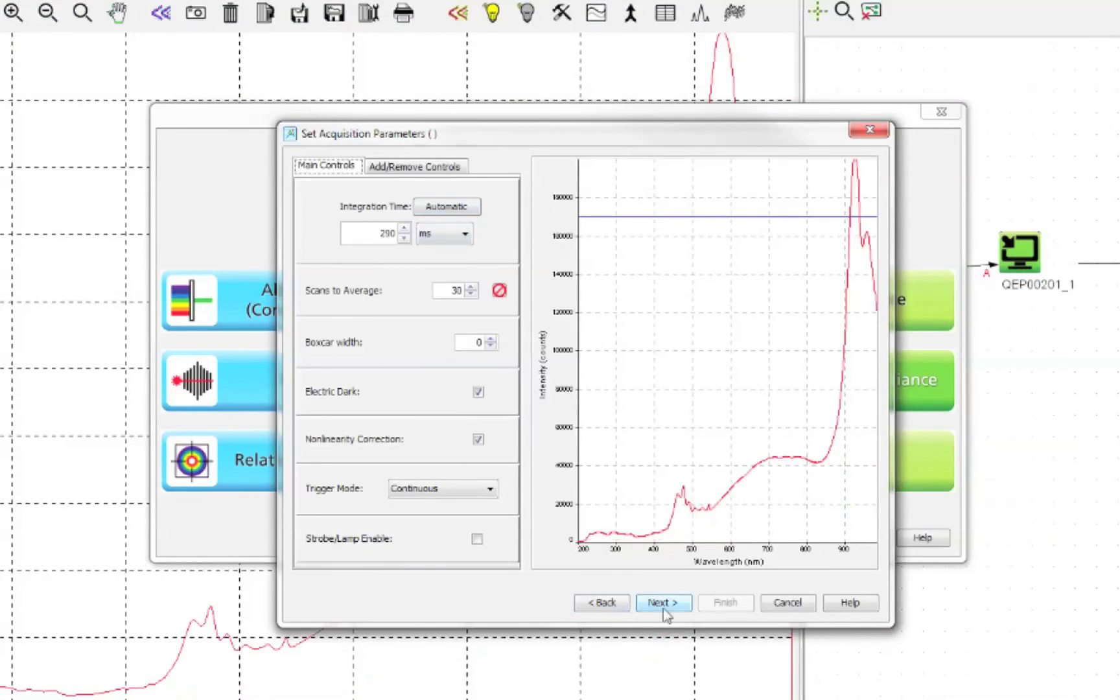
pyautogui.click(663, 603)
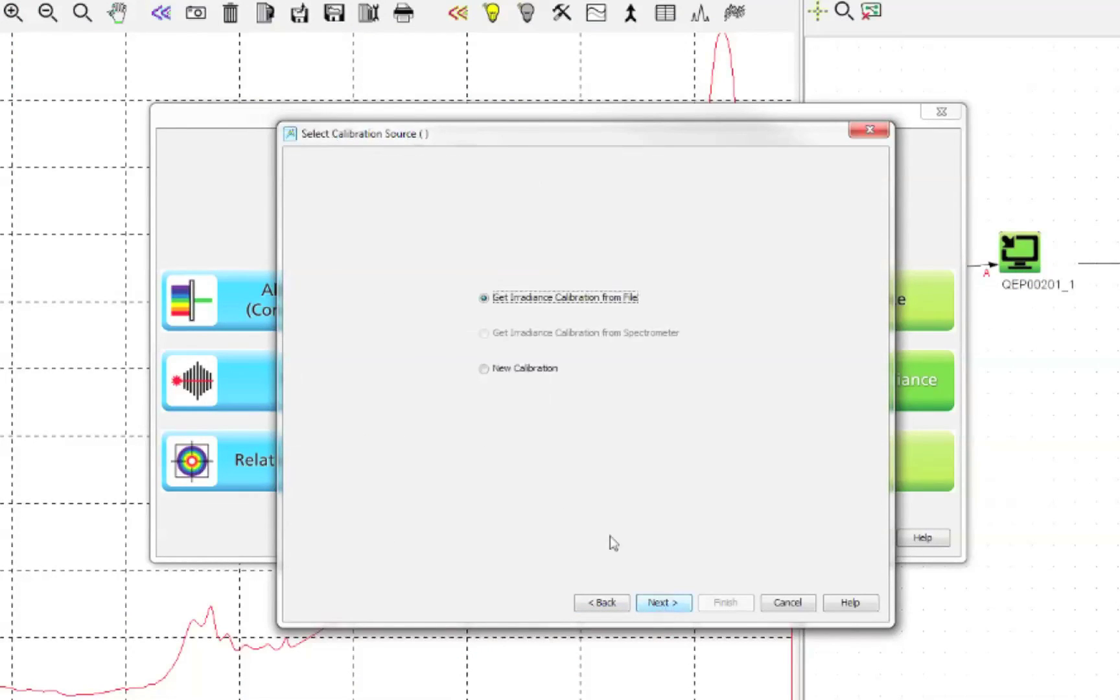
pyautogui.click(667, 608)
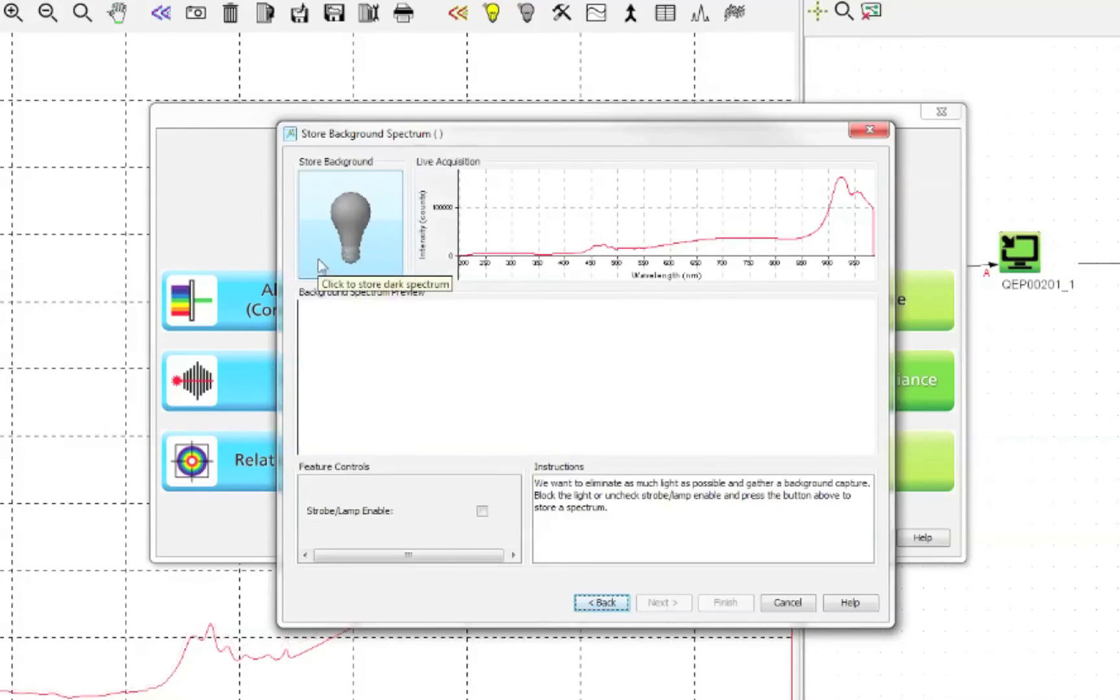
pyautogui.click(319, 266)
pyautogui.click(661, 605)
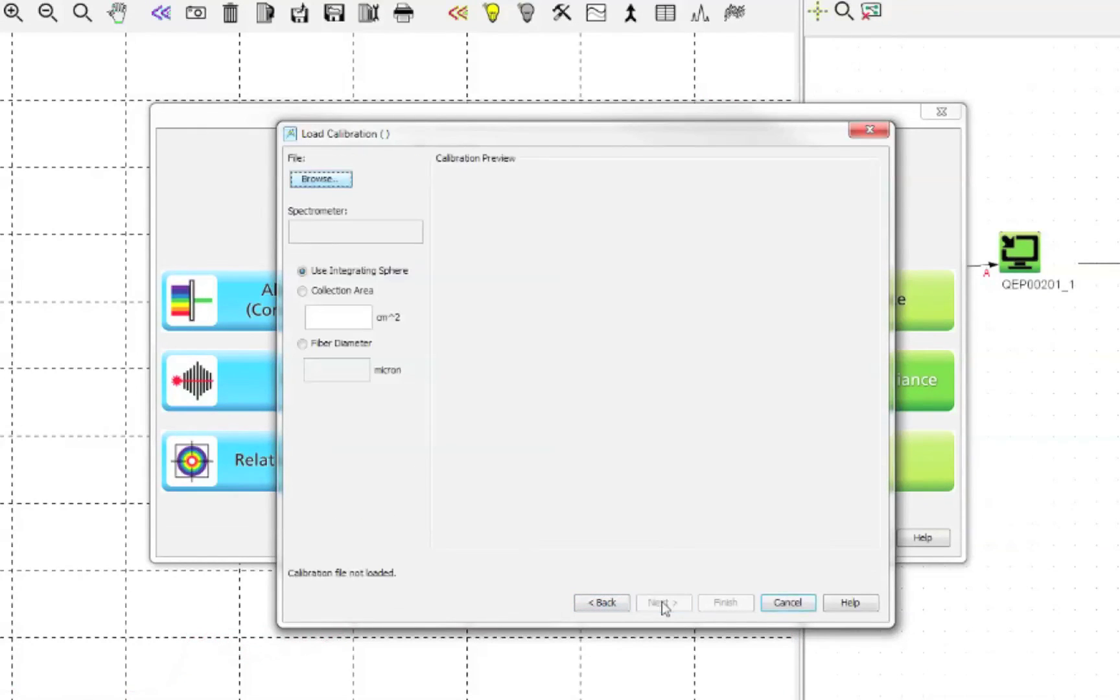
# - Load the saved QEpro_UVVIS_CC_Aug2015_OOIIrrad.cal file and finish the setup
pyautogui.click(339, 185)
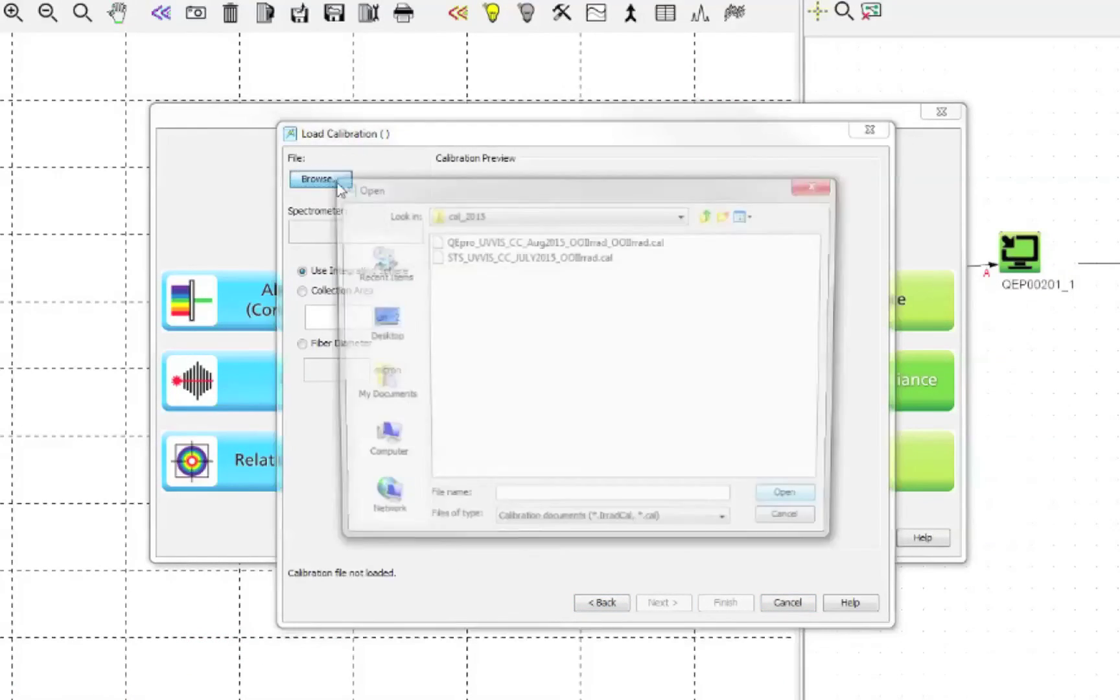
pyautogui.click(540, 243)
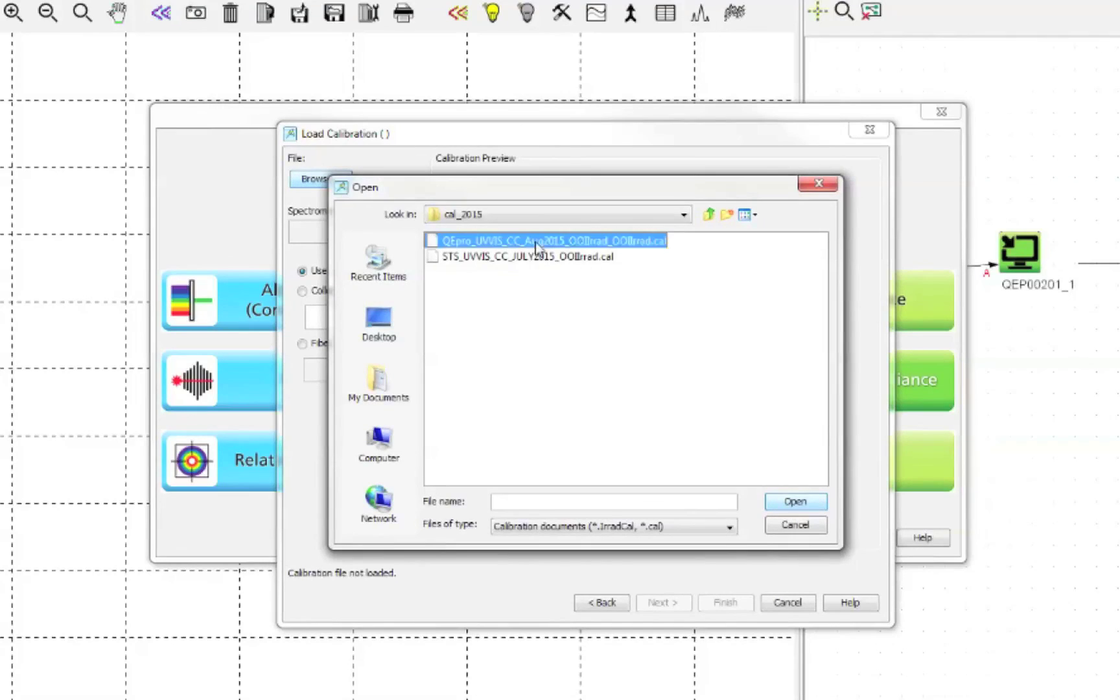
pyautogui.click(804, 503)
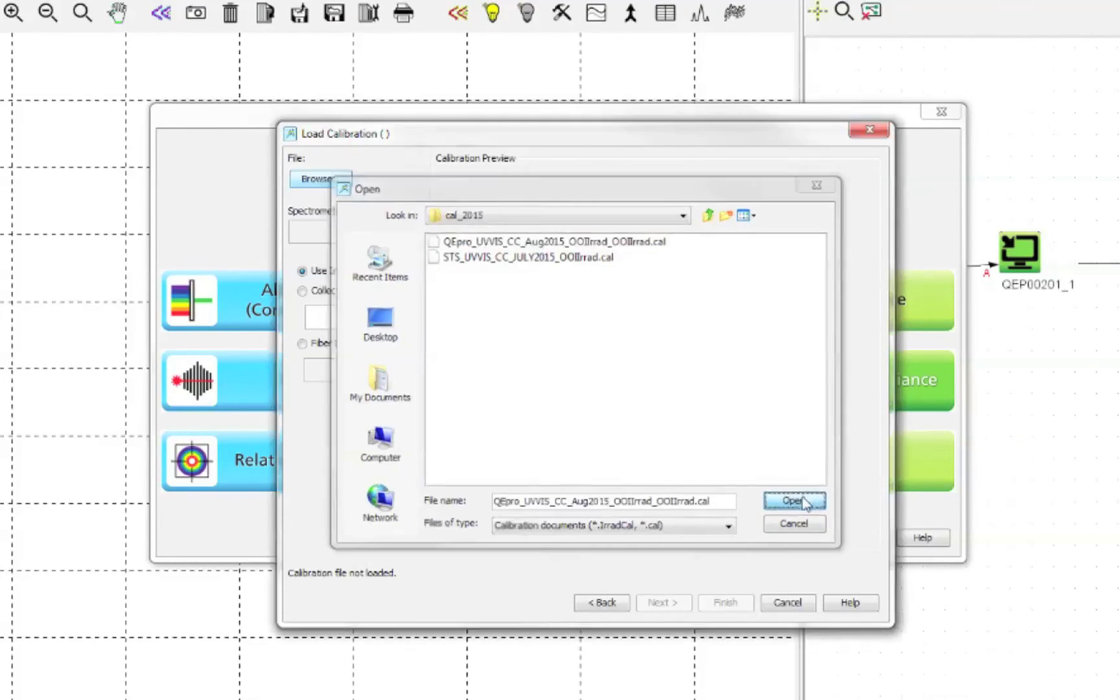
pyautogui.click(726, 602)
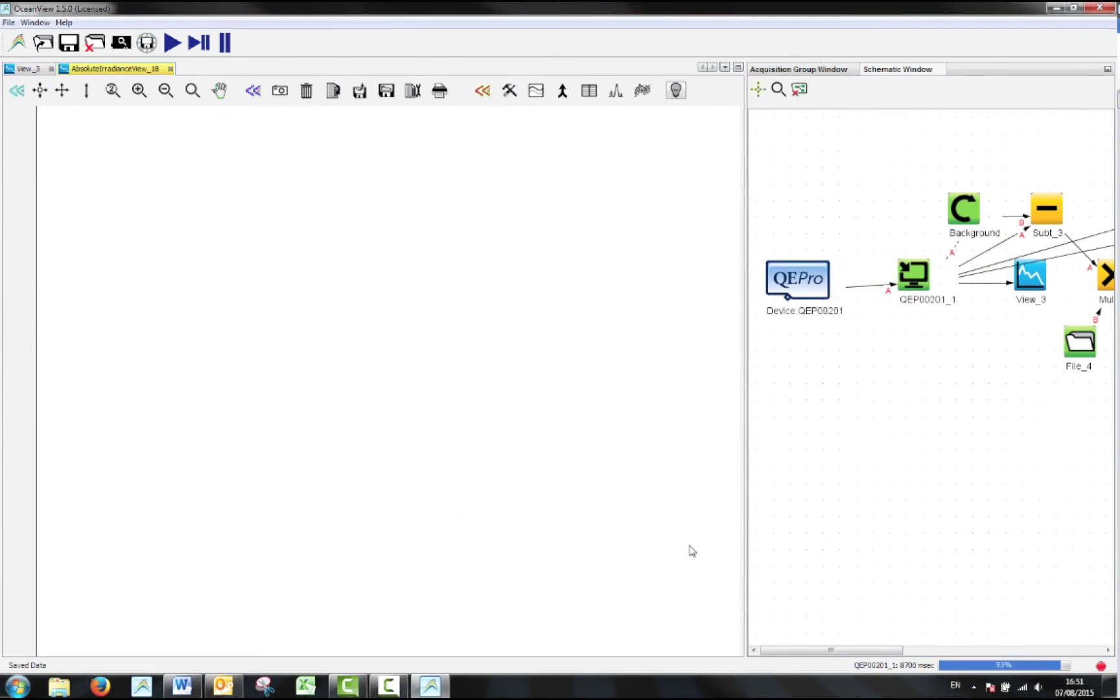
# - Autoscale the Y axis so the µW/cm²/nm irradiance curve fits the view
pyautogui.click(87, 90)
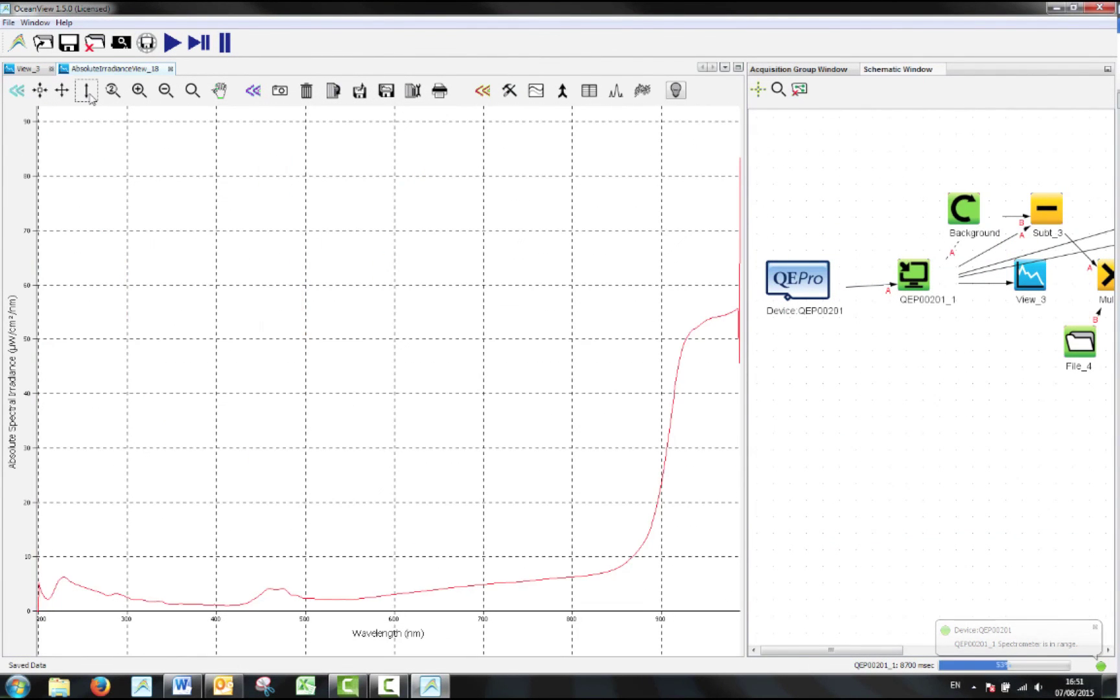